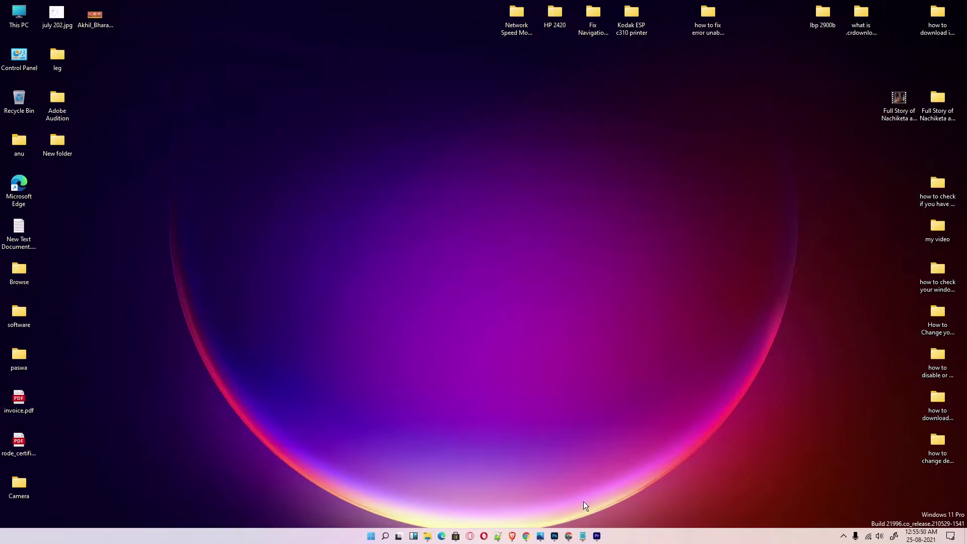
From the Google results, open Canon India's LASER SHOT LBP2900/2900B support page in a new tab.
click(571, 538)
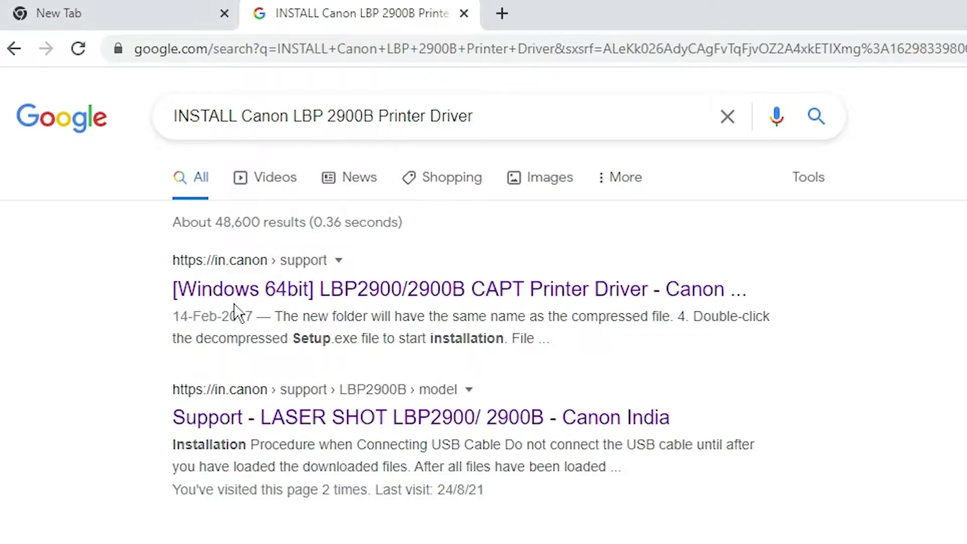
right_click(347, 426)
click(396, 429)
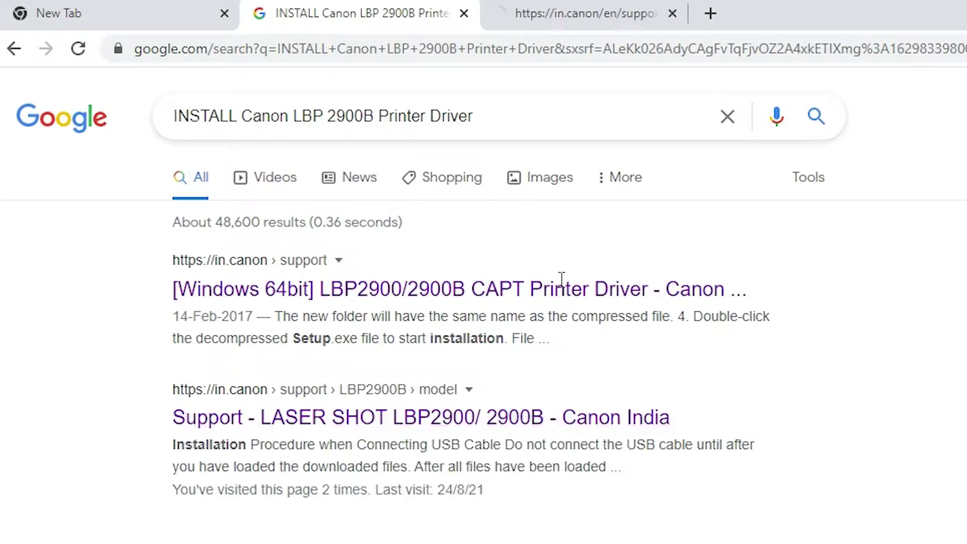
On the Canon support tab, scroll to Drivers, Software & Firmware and leave the OS filter unchanged.
click(303, 7)
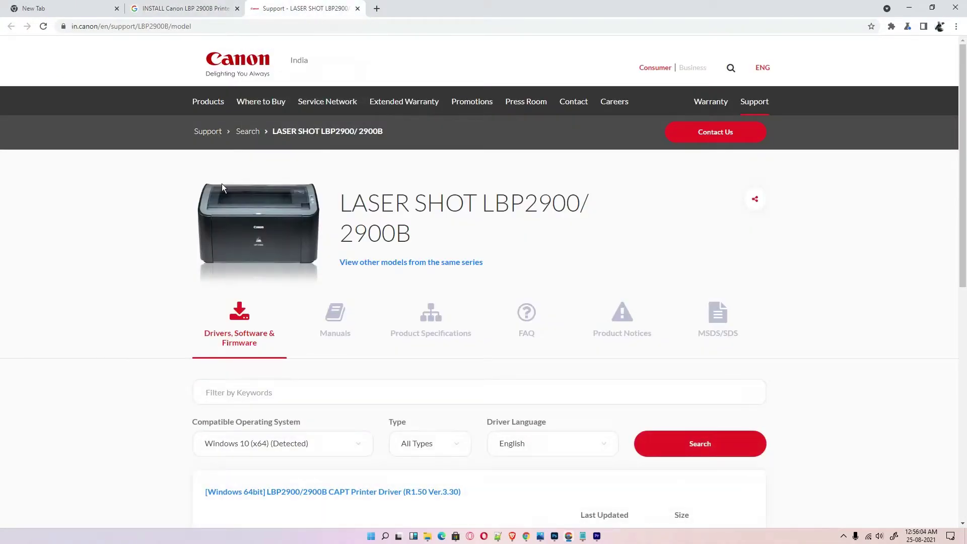
scroll(139, 332, down, 3)
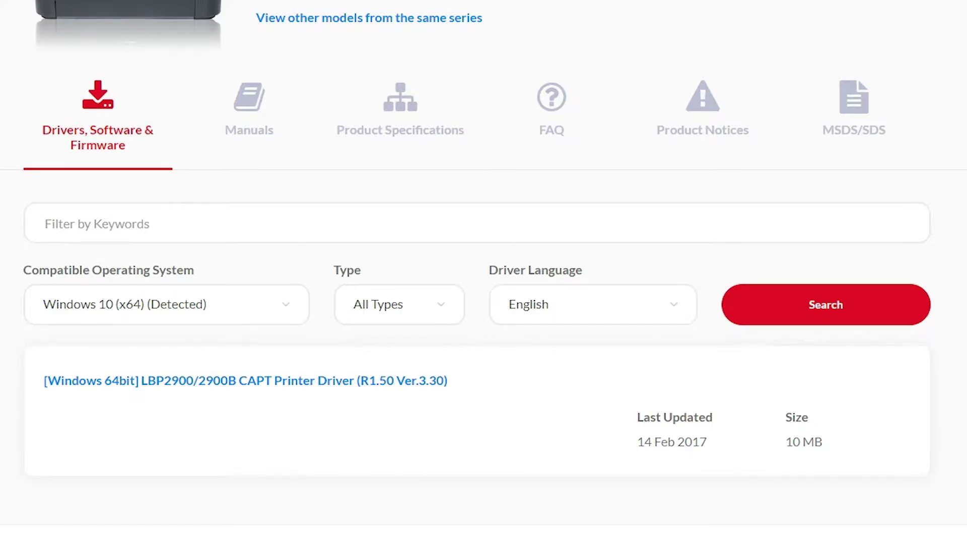
scroll(483, 272, down, 2)
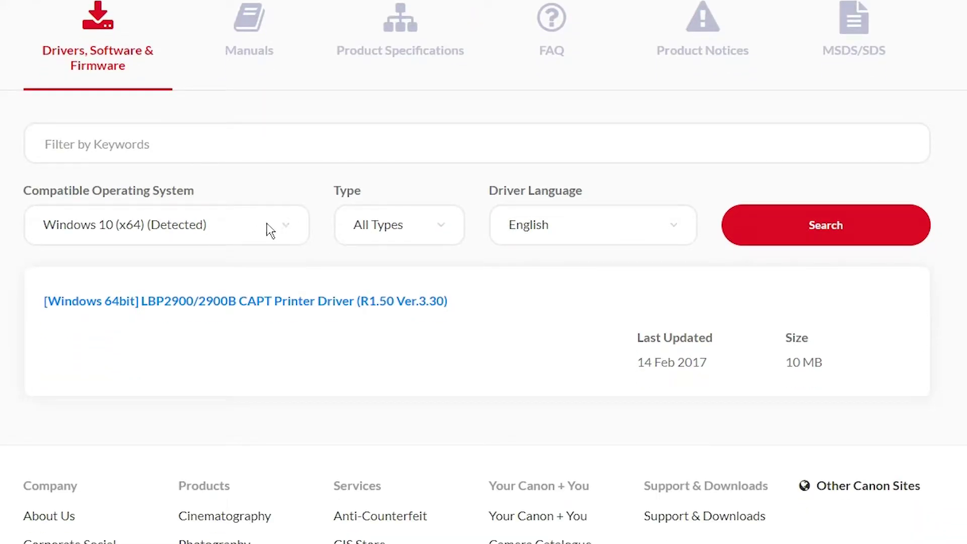
click(271, 230)
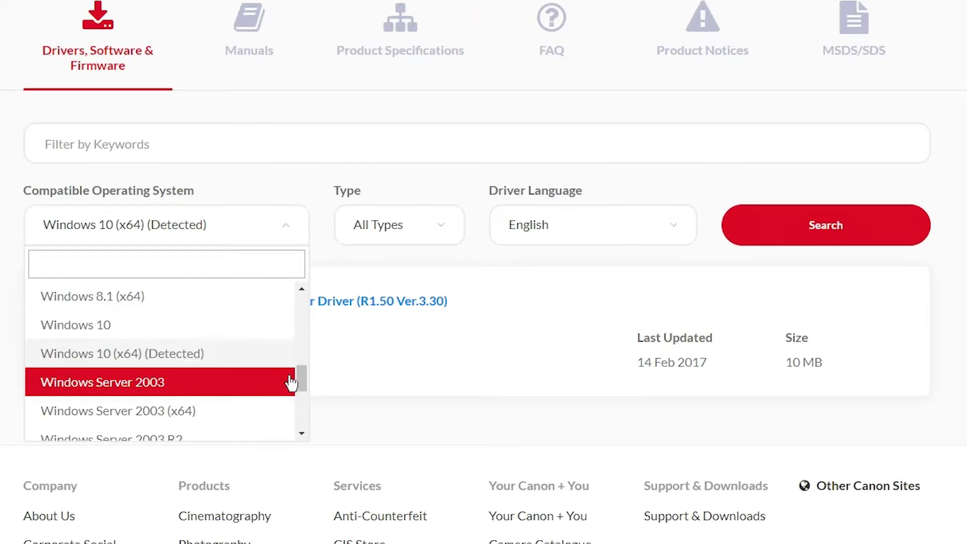
drag(301, 373, 287, 423)
key(Escape)
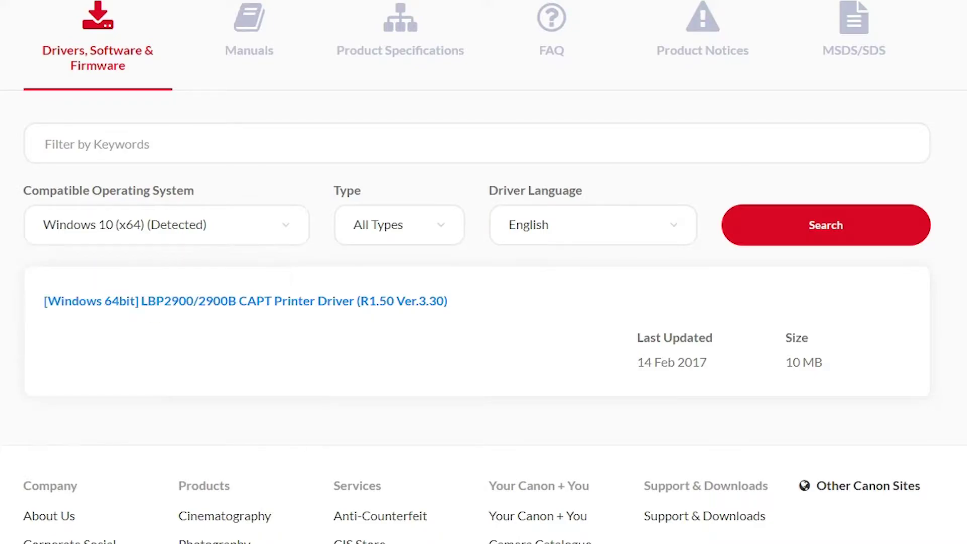
Keep the Type filter at All Types and open the [Windows 64bit] CAPT Printer Driver (R1.50 Ver.3.30) page.
click(408, 222)
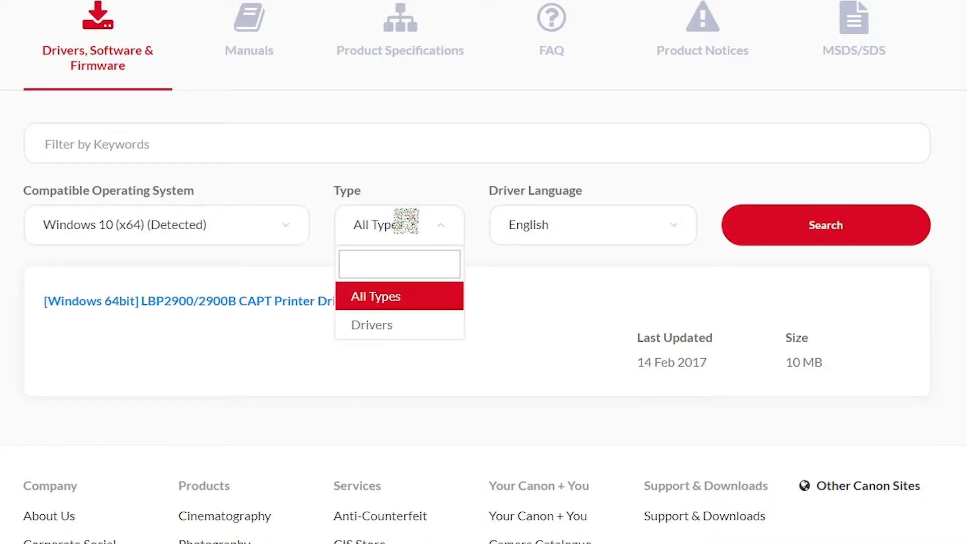
click(406, 222)
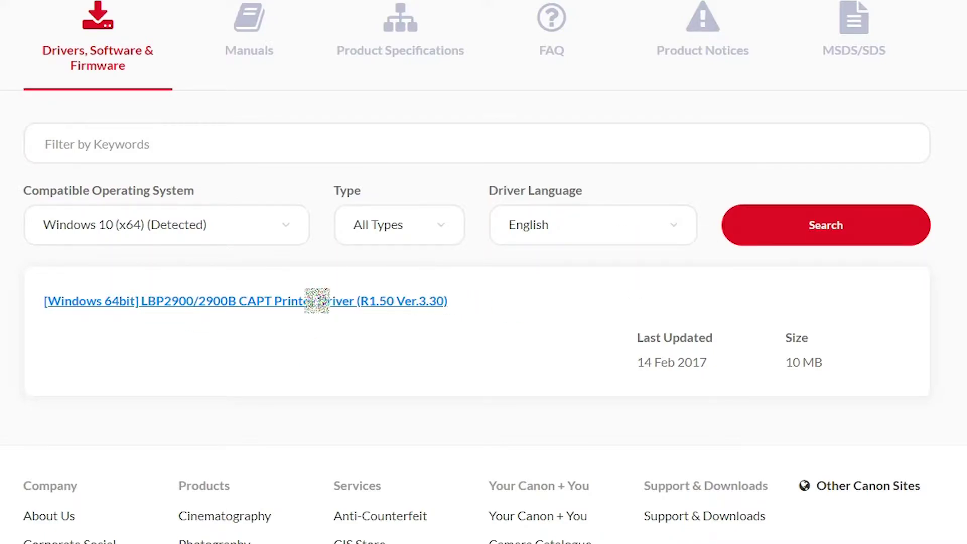
click(316, 301)
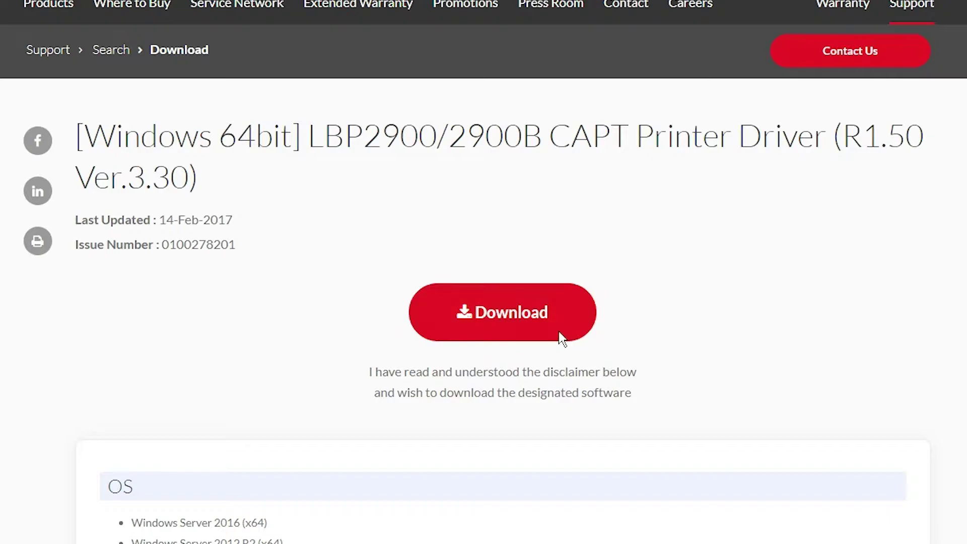
Download the 10.93 MB LBP2900_R150_V330_W64_uk_EN_2.exe, dismiss the download prompts, and place it on the desktop.
click(509, 322)
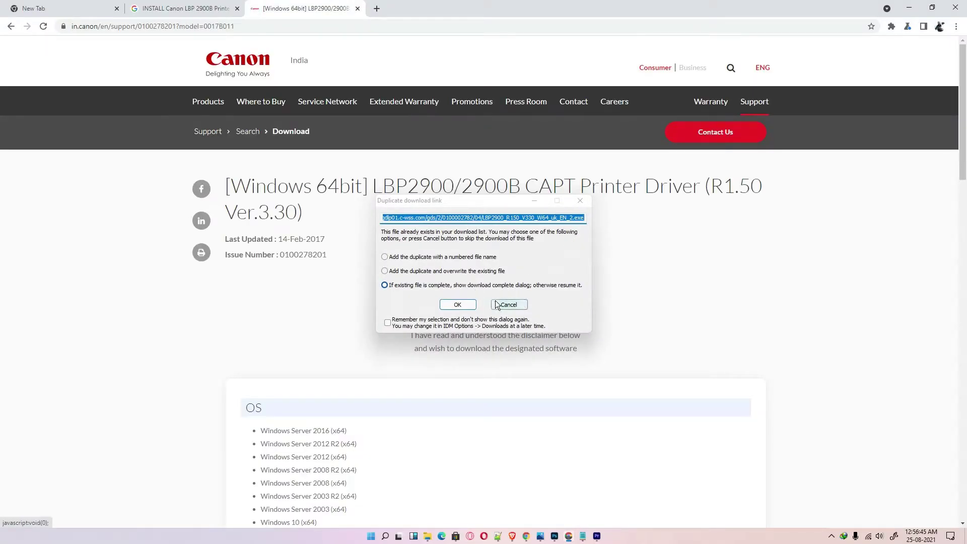
click(497, 304)
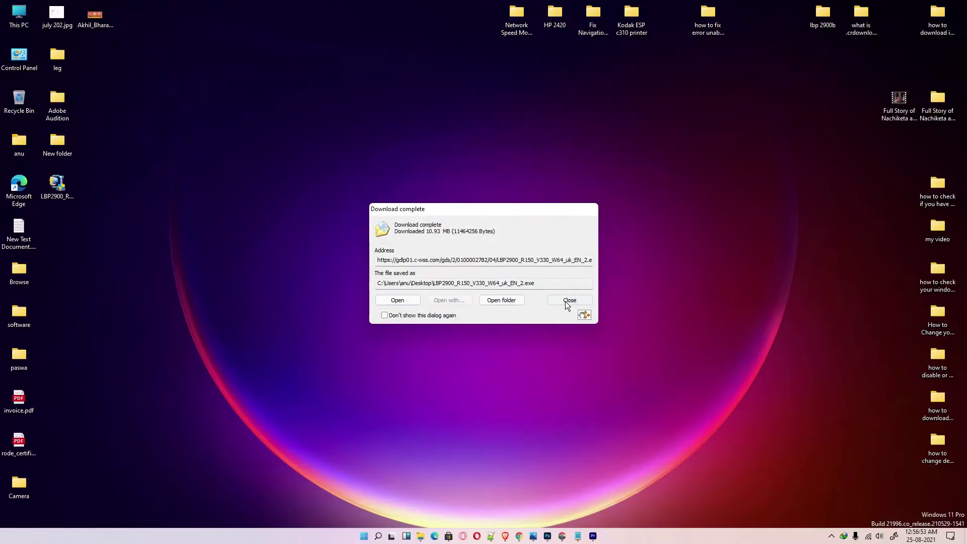
click(565, 301)
drag(56, 187, 172, 194)
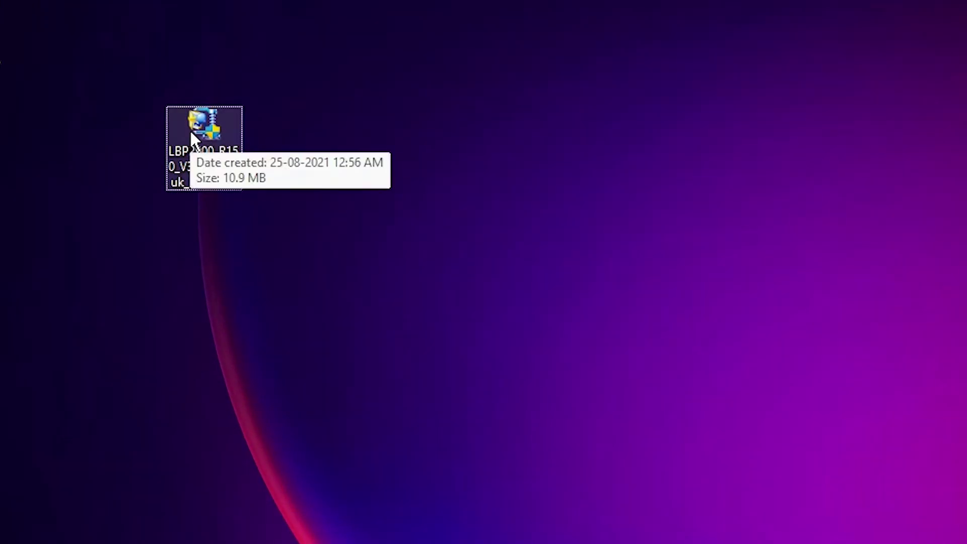
Extract LBP2900_R150_V330_W64_uk_EN_2.exe with WinRAR into a same-named desktop folder below the installer.
right_click(164, 185)
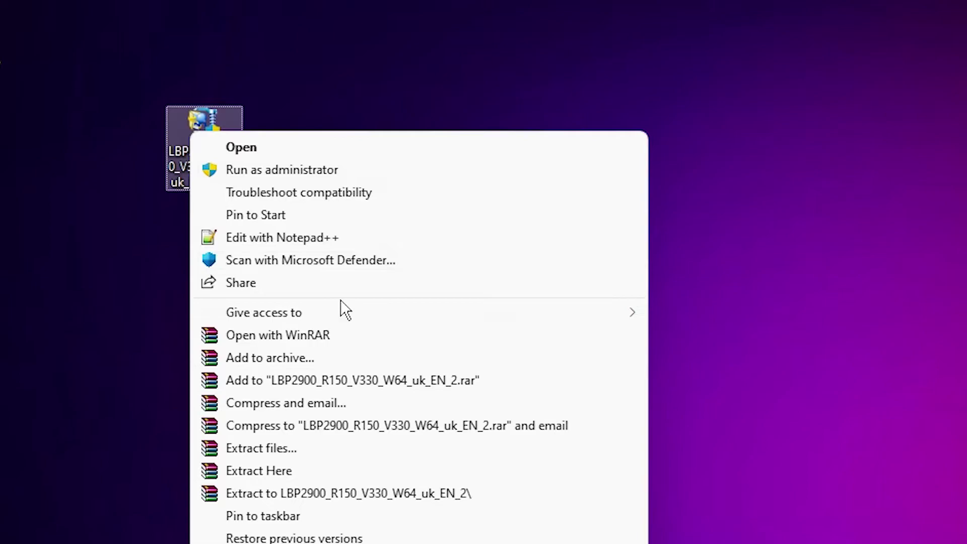
click(256, 448)
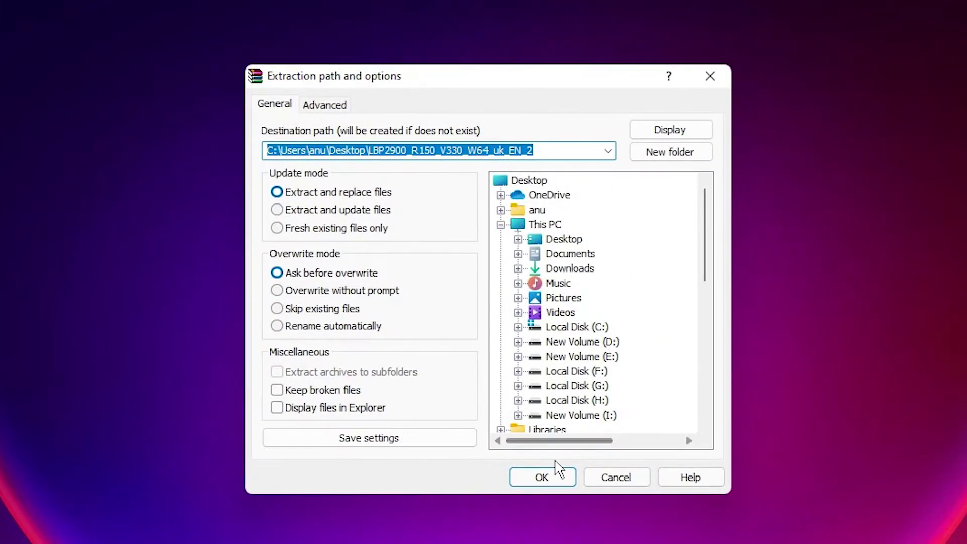
click(553, 478)
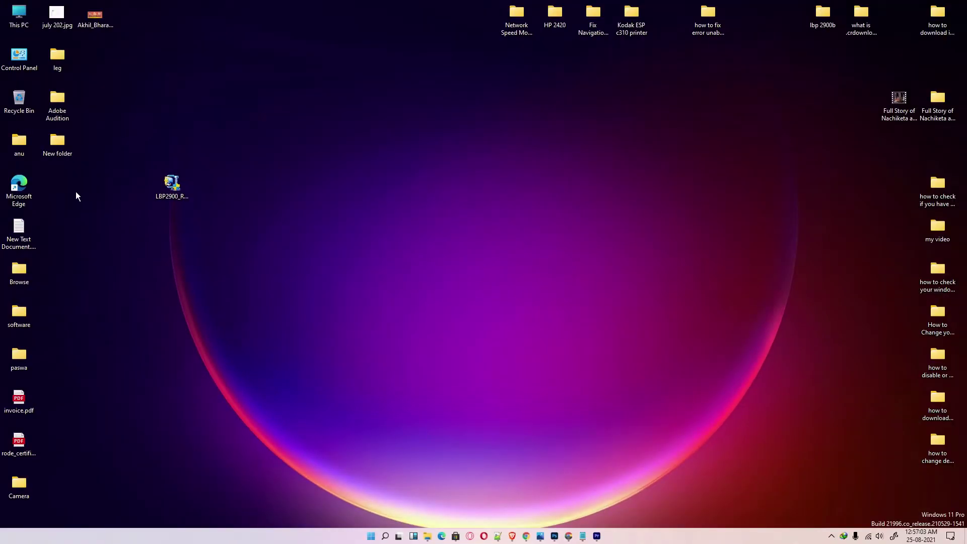
drag(180, 237, 178, 234)
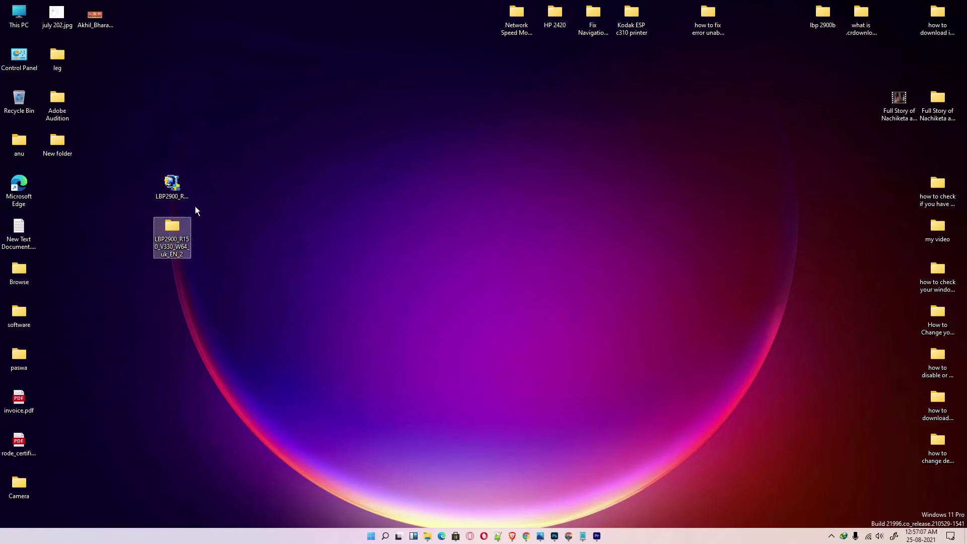
Find Control Panel through Start search 'co' and go to its Devices and Printers page.
click(372, 538)
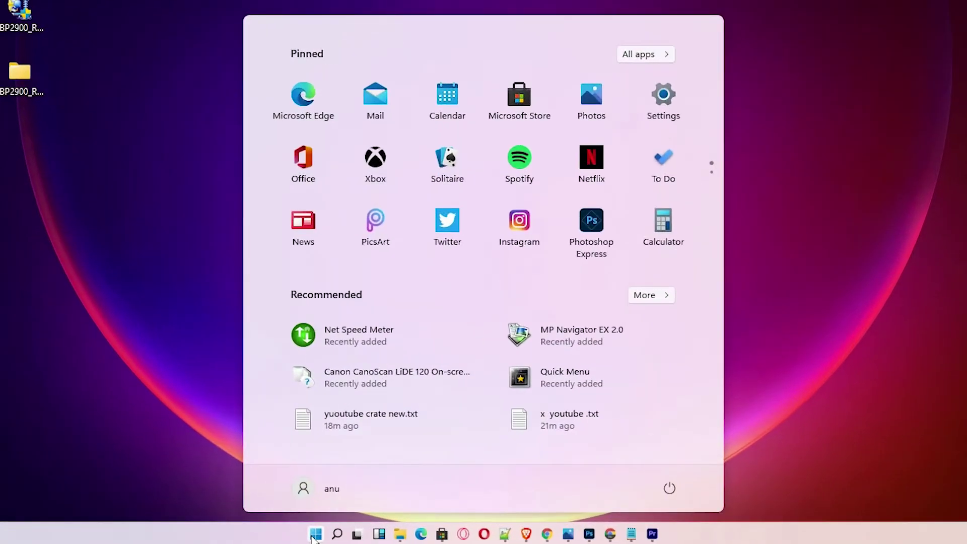
text(CO)
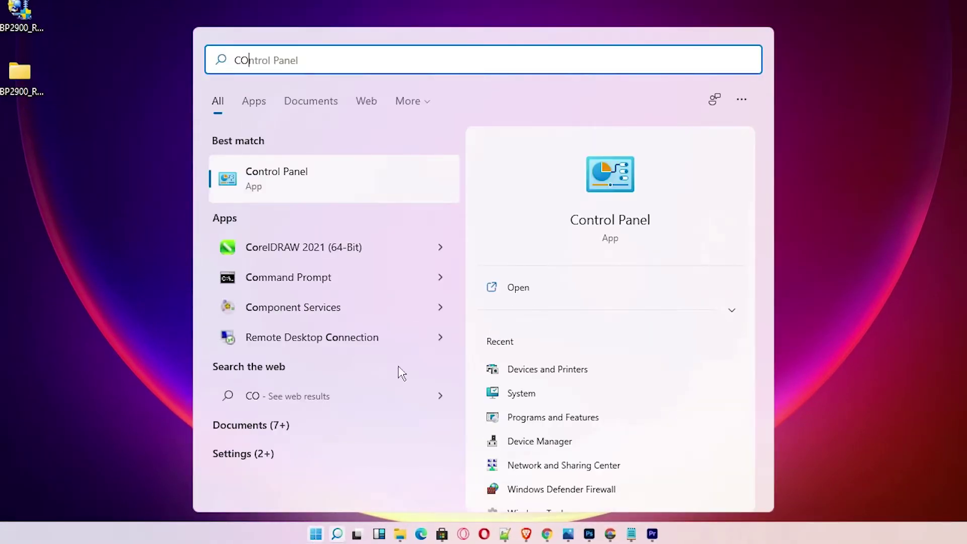
click(380, 200)
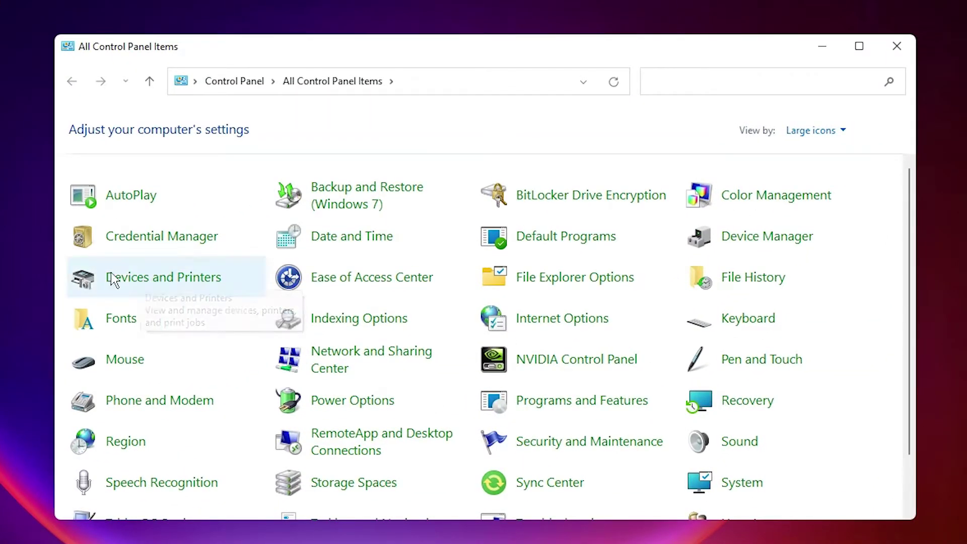
click(174, 279)
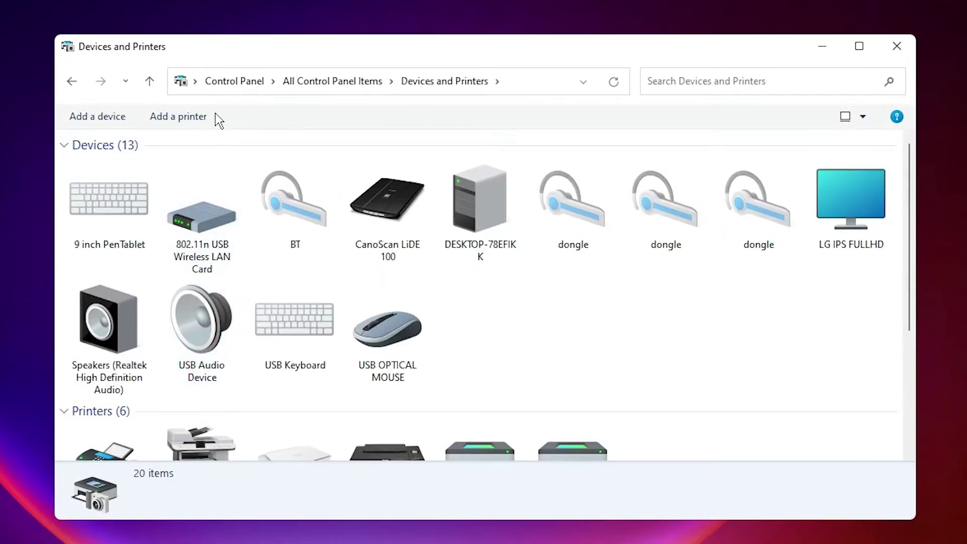
Start adding a printer and choose a local printer with manual settings.
click(188, 118)
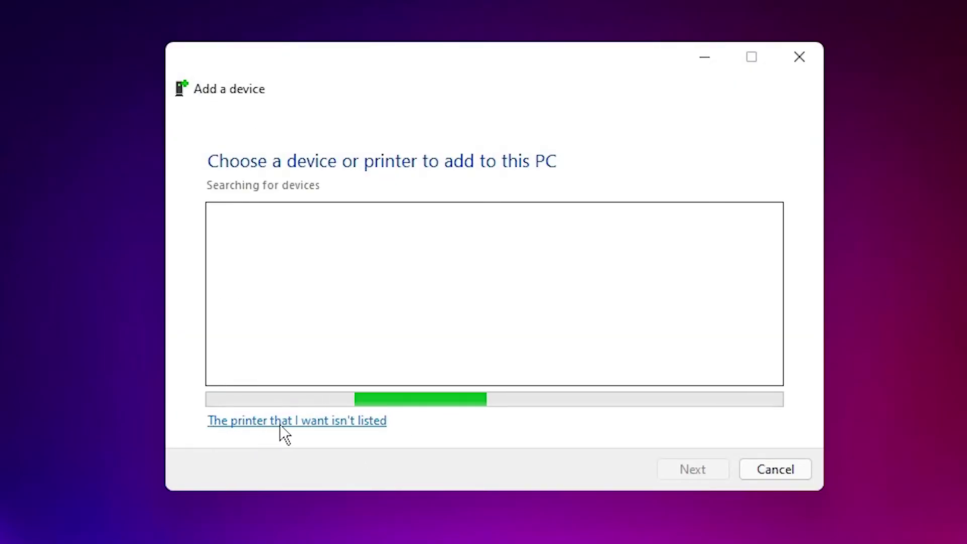
click(348, 422)
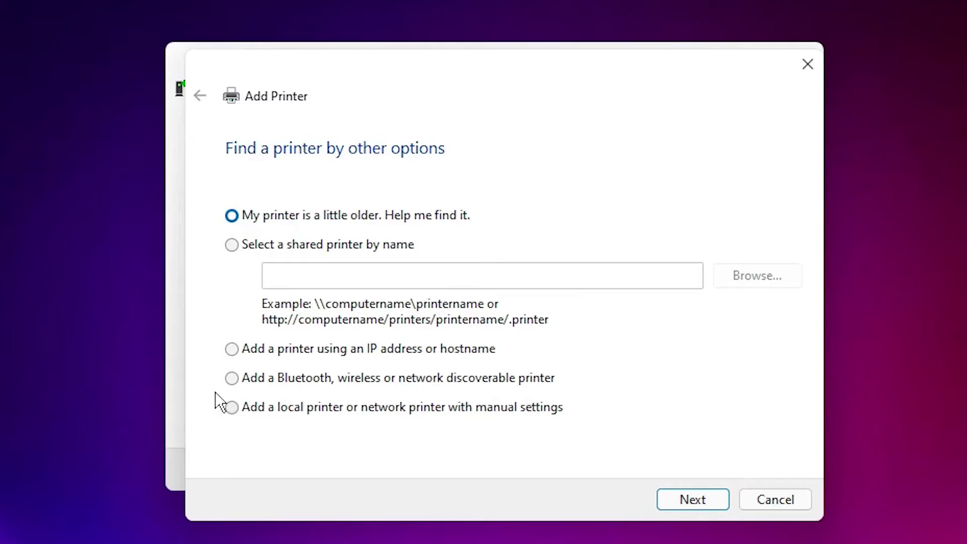
click(240, 410)
click(708, 504)
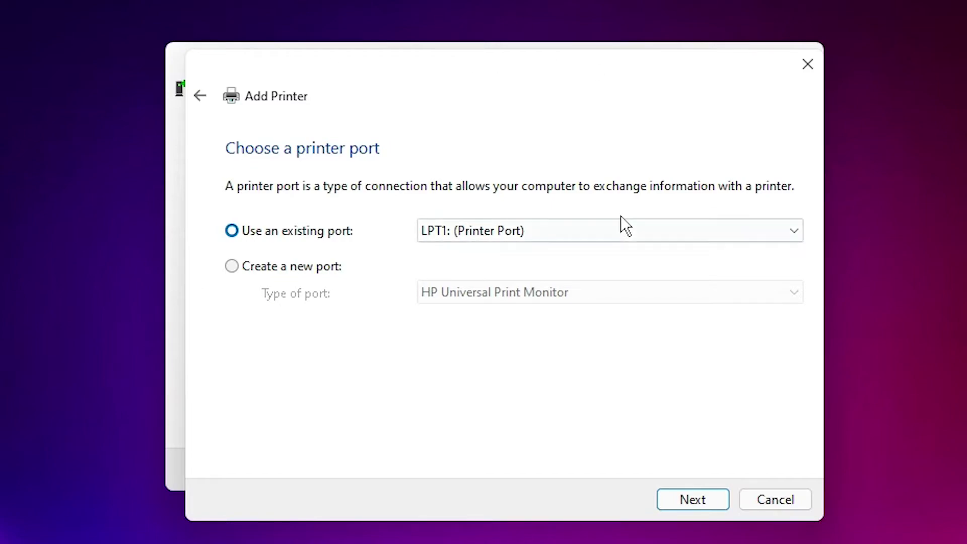
Use the existing USB001 virtual USB port and continue to the driver installation step.
click(594, 227)
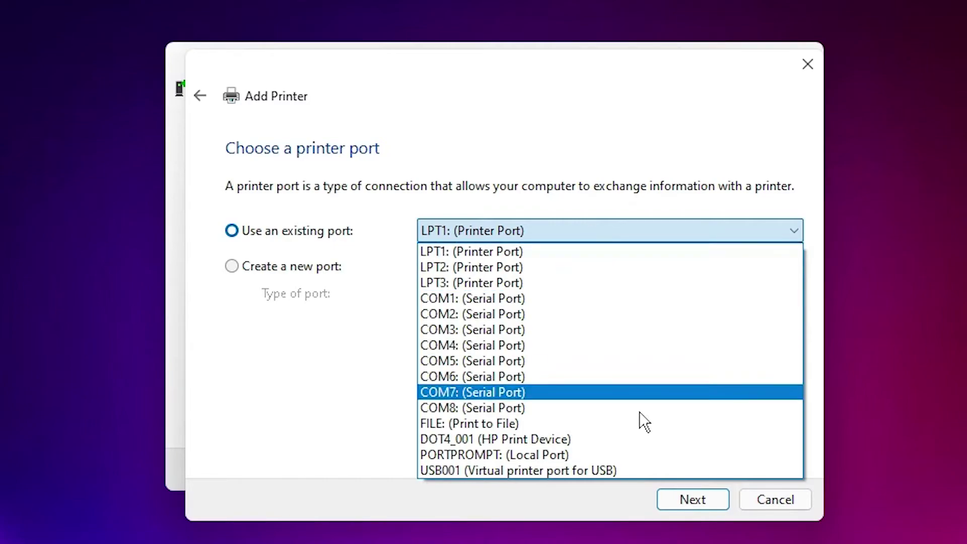
click(536, 470)
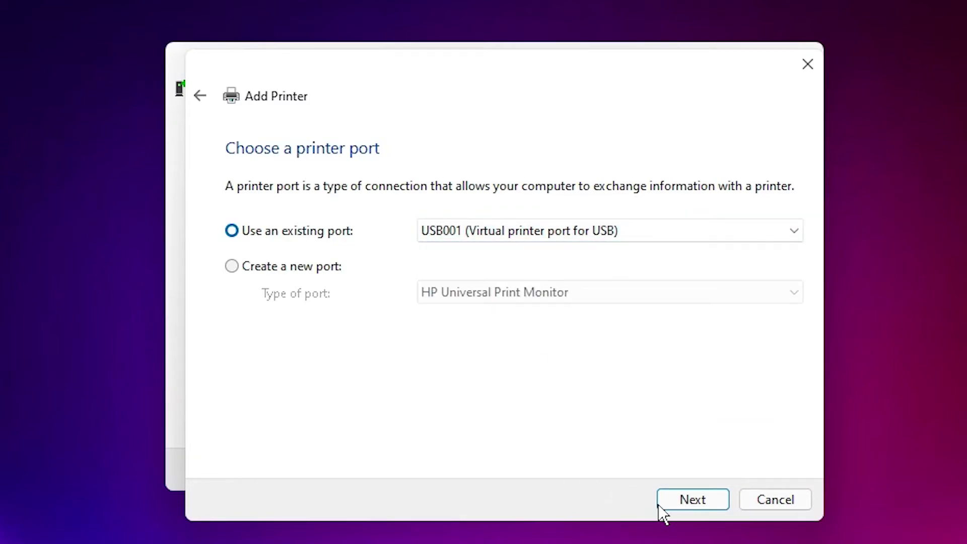
click(690, 501)
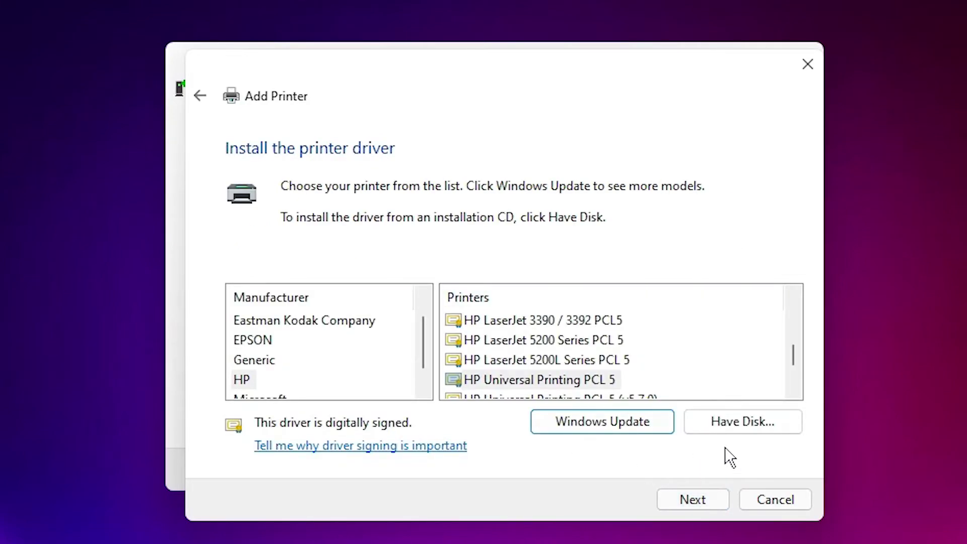
Use Have Disk to browse to the LBP2900_R150_V330_W64_uk_EN_2 folder on the Desktop.
click(725, 427)
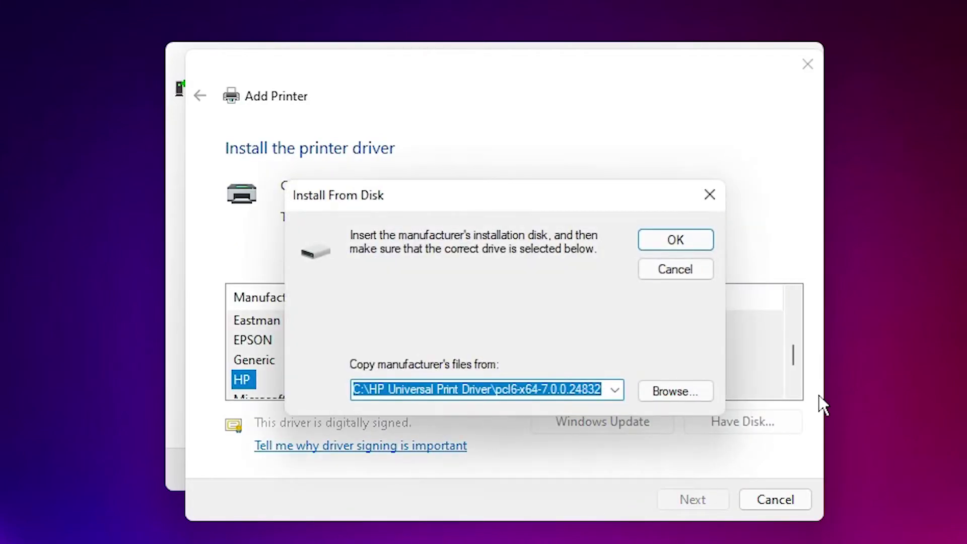
click(675, 391)
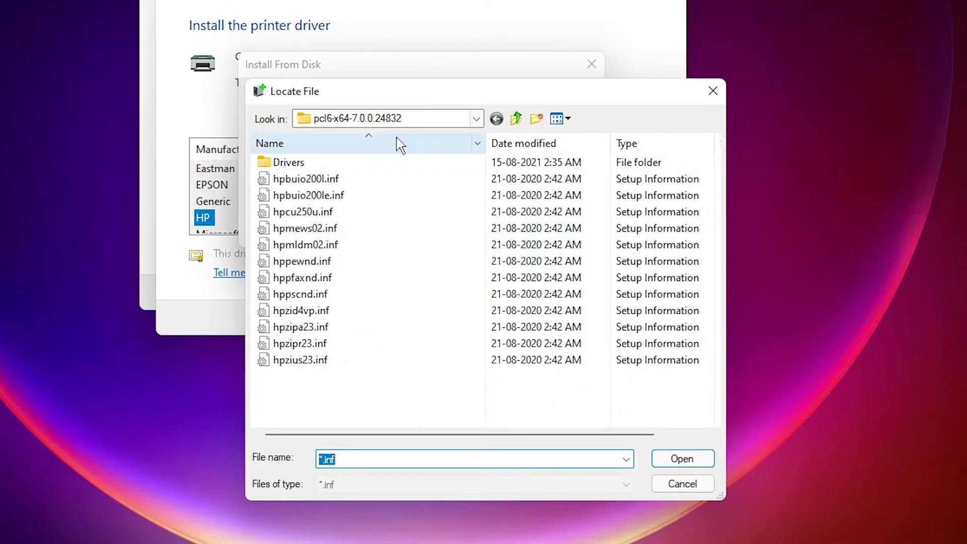
click(402, 120)
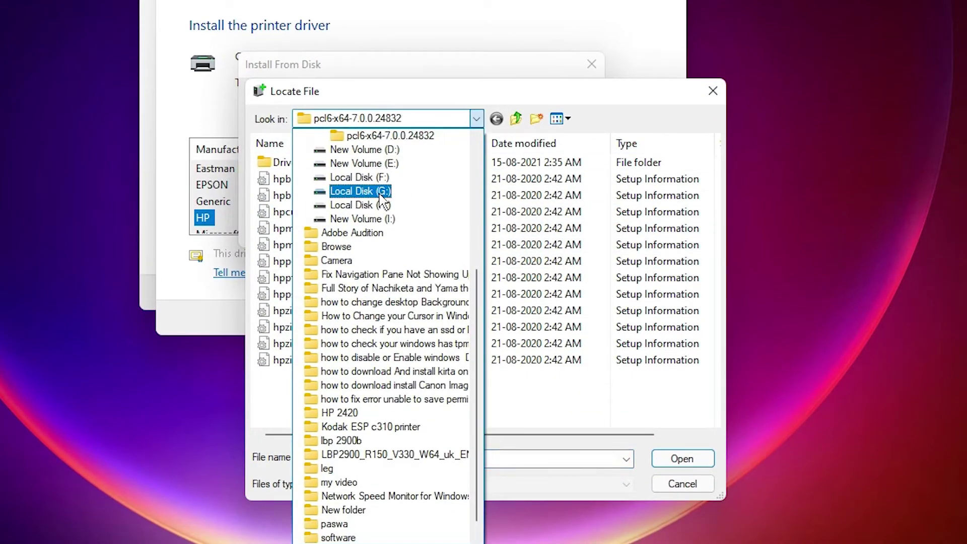
scroll(353, 201, up, 5)
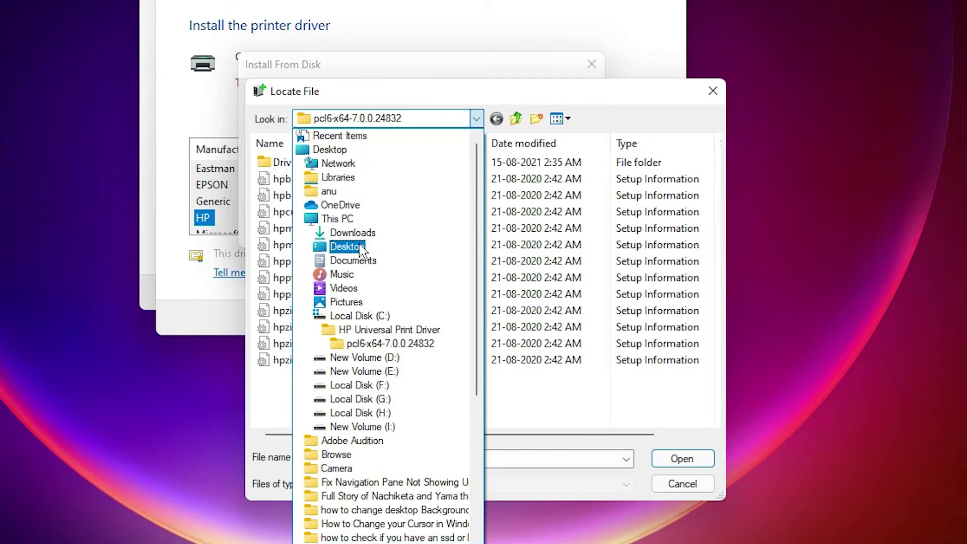
click(347, 246)
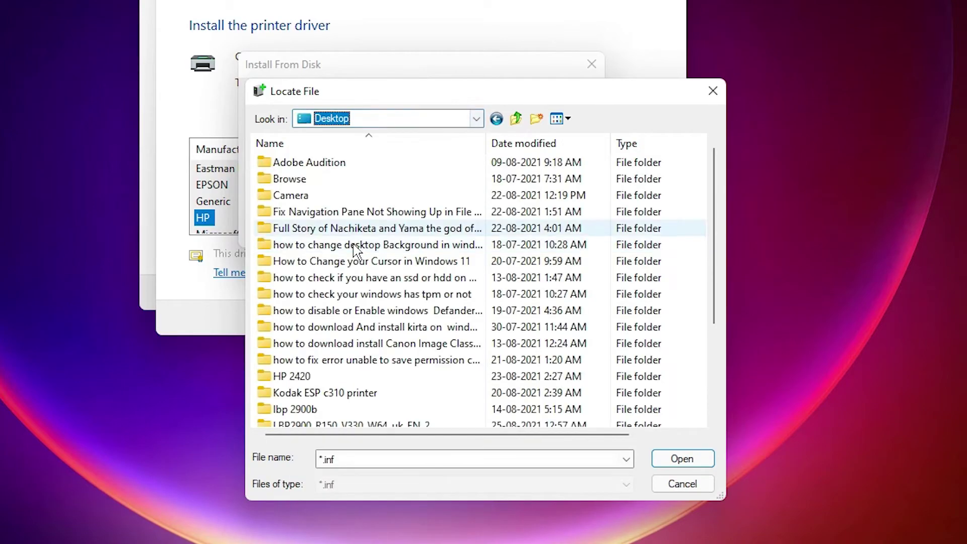
click(321, 409)
scroll(373, 400, down, 1)
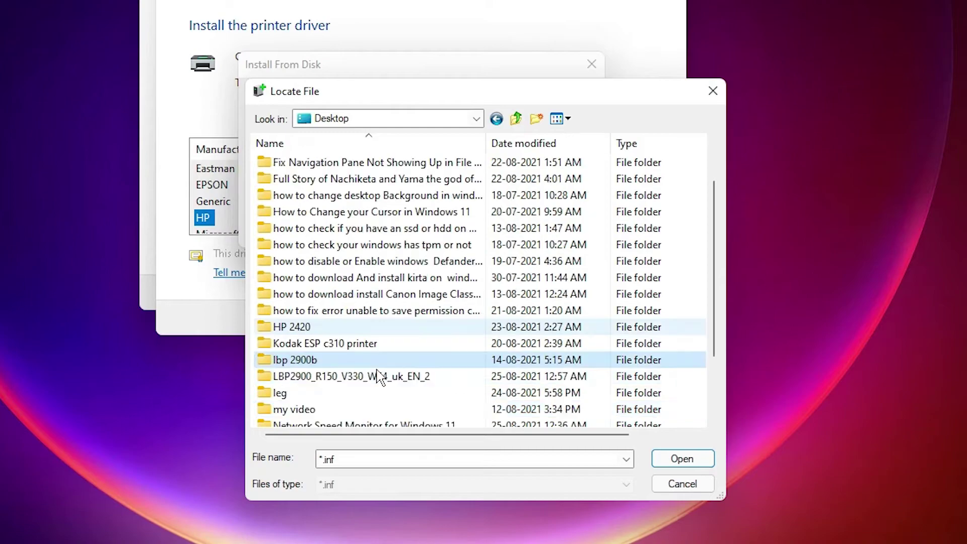
click(348, 377)
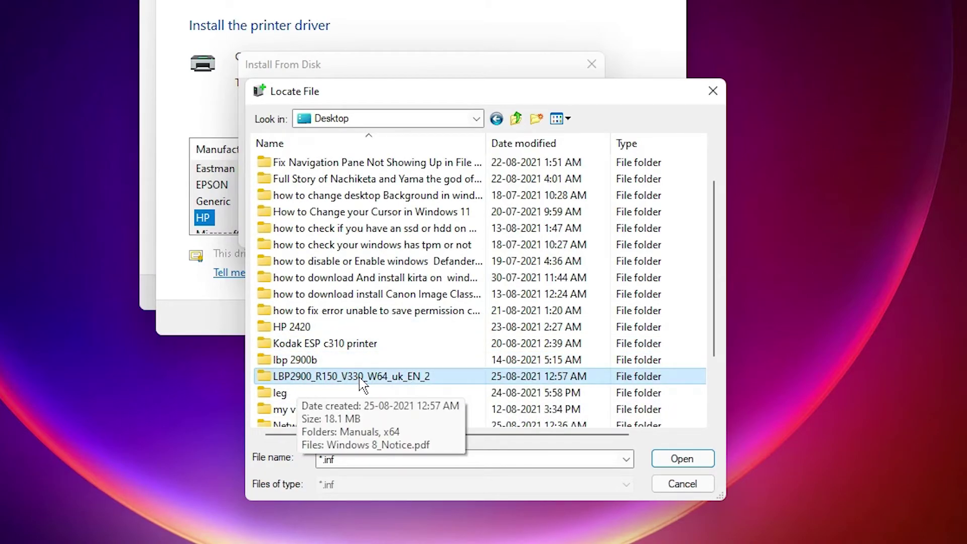
Load CNAB4STD.INF from the x64 > Driver subfolder and confirm the driver location.
double_click(363, 385)
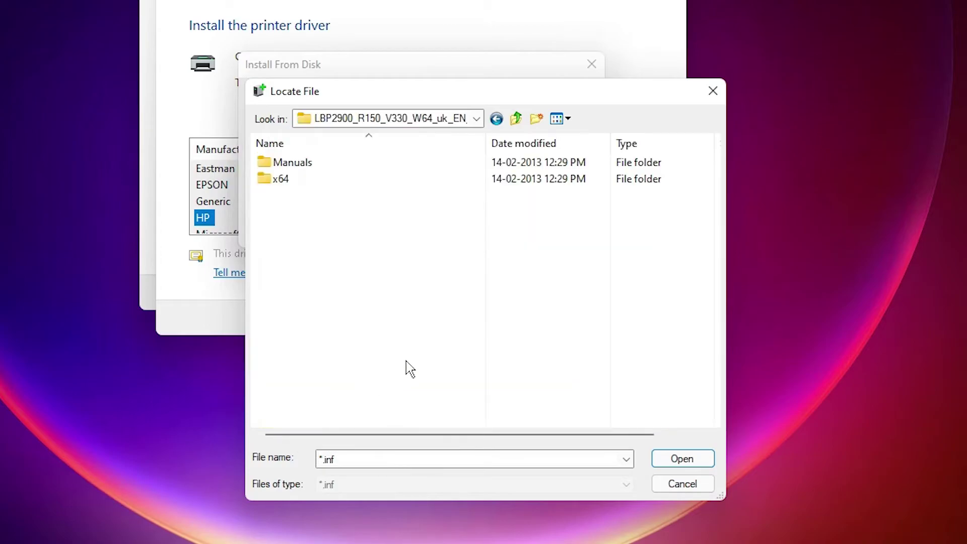
double_click(300, 181)
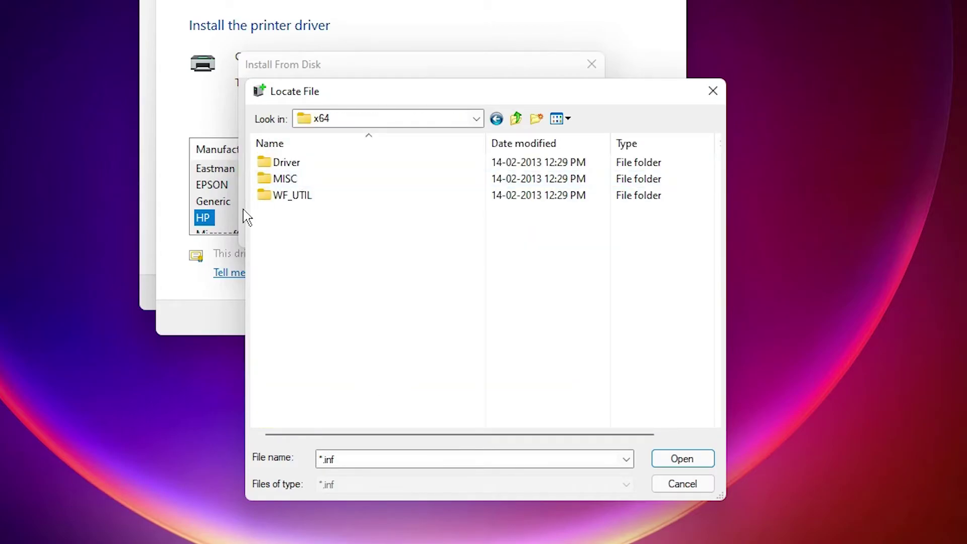
double_click(293, 163)
double_click(319, 168)
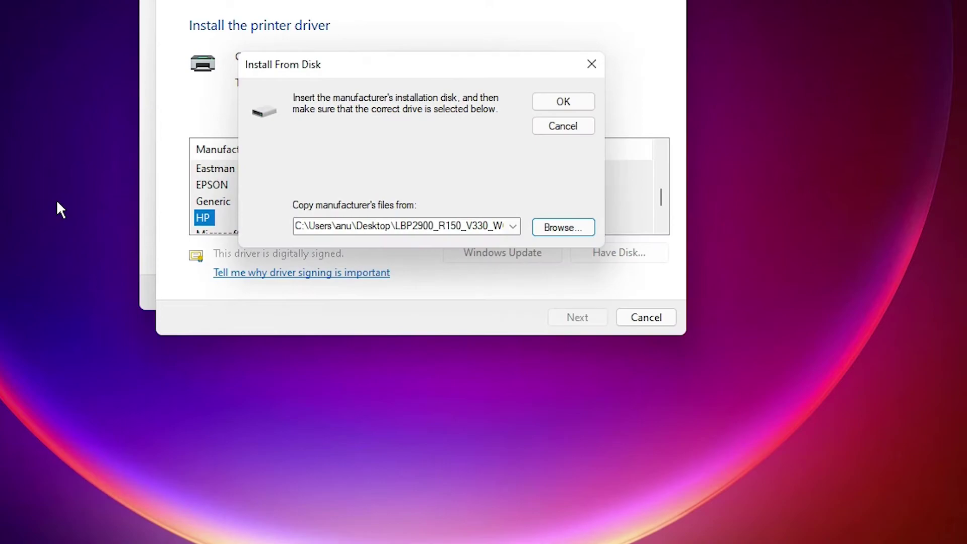
click(564, 106)
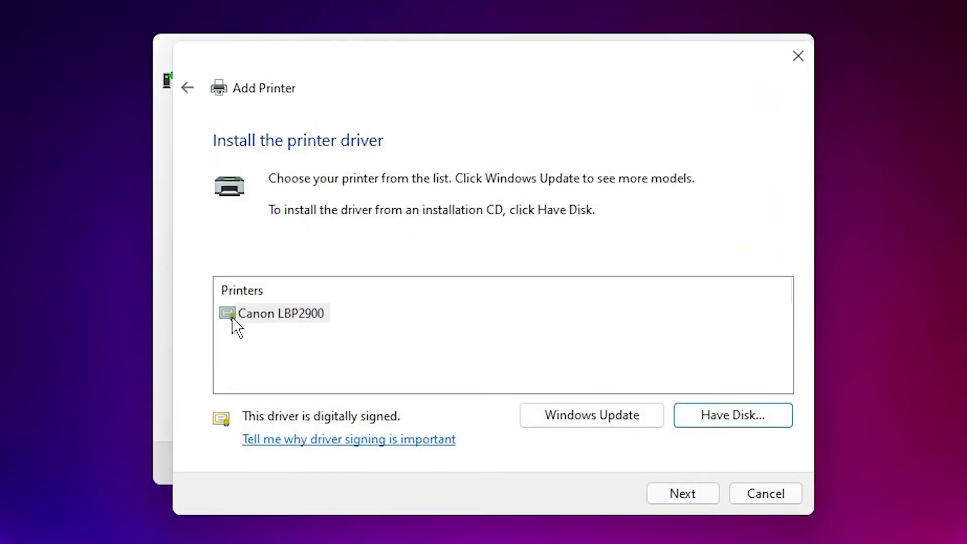
Install Canon LBP2900 using the currently installed driver and the default name Canon LBP2900.
click(310, 315)
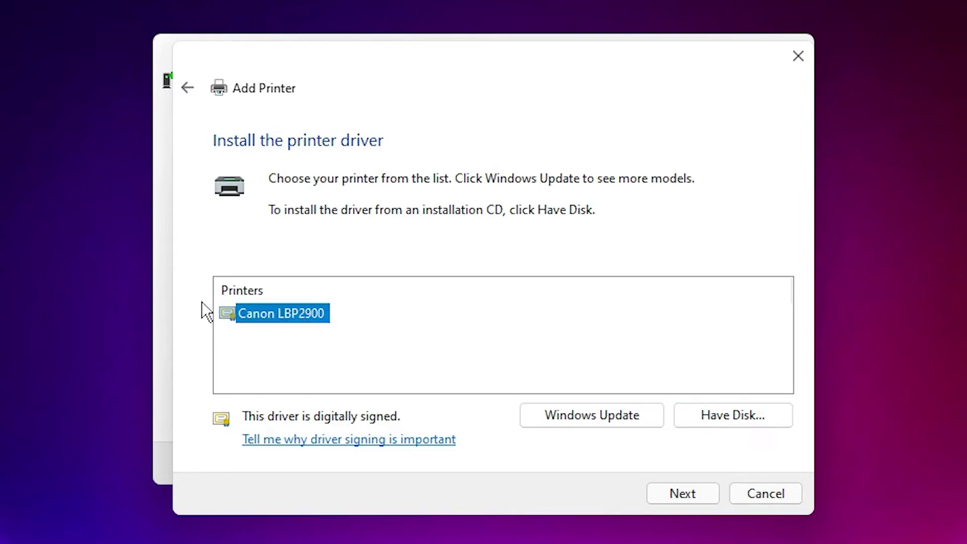
click(702, 497)
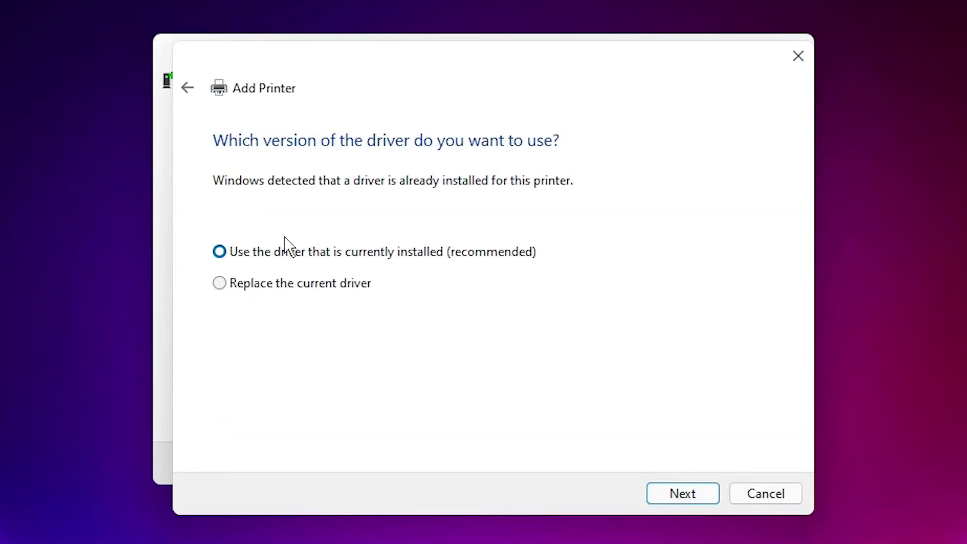
click(674, 491)
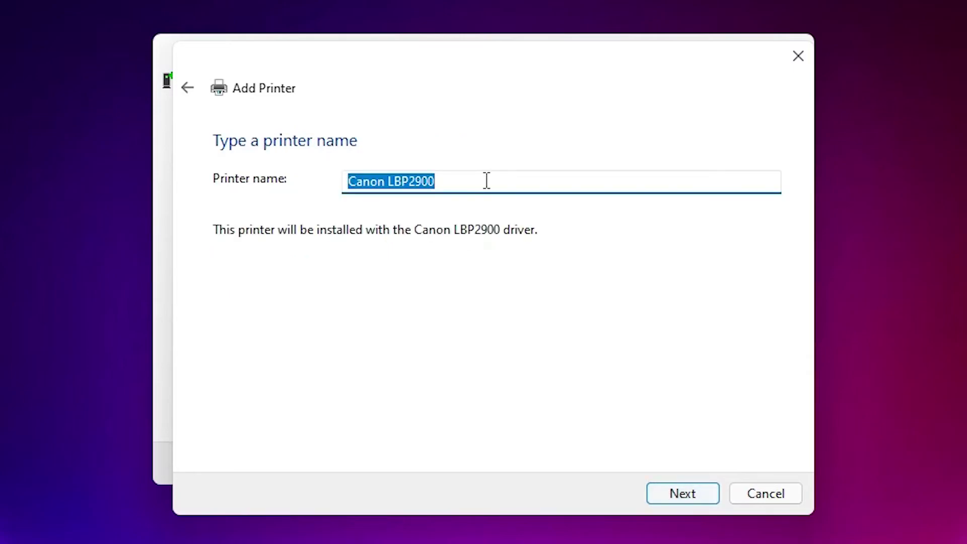
click(672, 490)
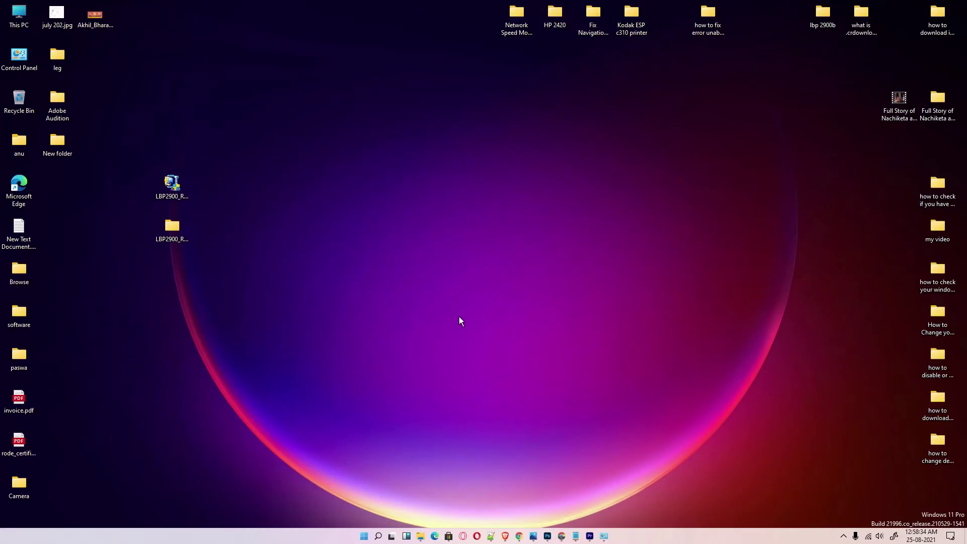
Restore Devices and Printers and scroll to Printers to confirm Canon LBP2900 is listed.
click(604, 540)
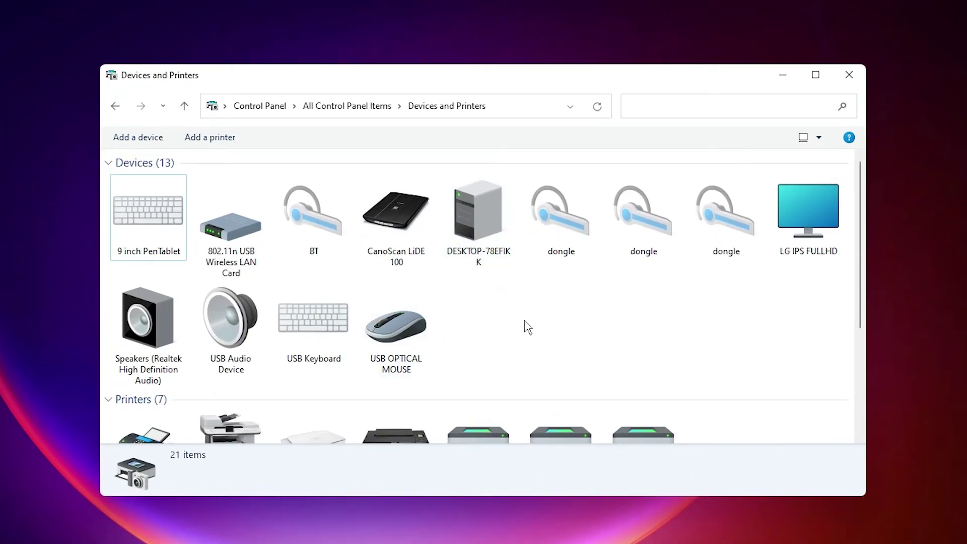
scroll(527, 327, down, 3)
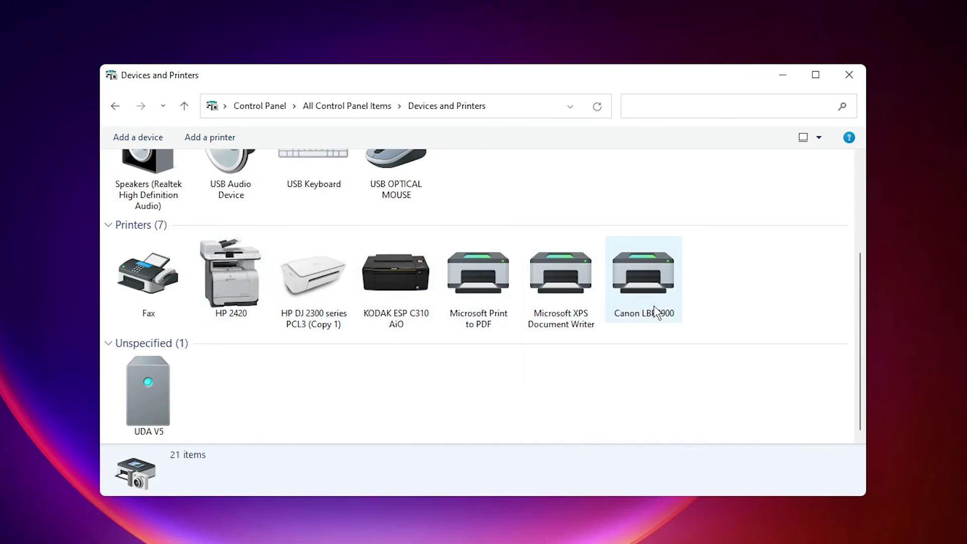